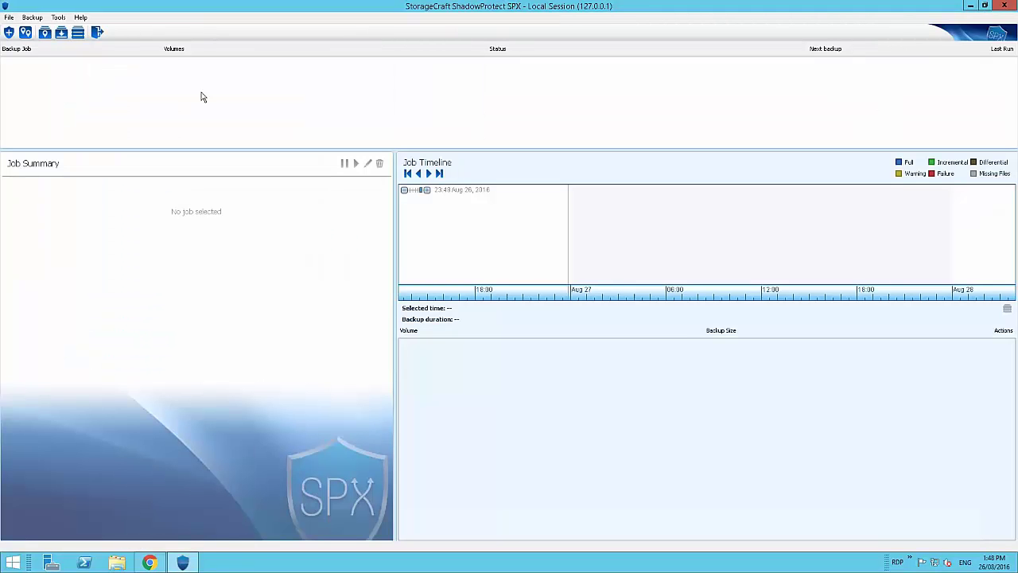
Step: Start a VirtualBoot and add the image C_VOL-b001-i2702-cd.spi from the DC02 destination, entering the image password
click(78, 33)
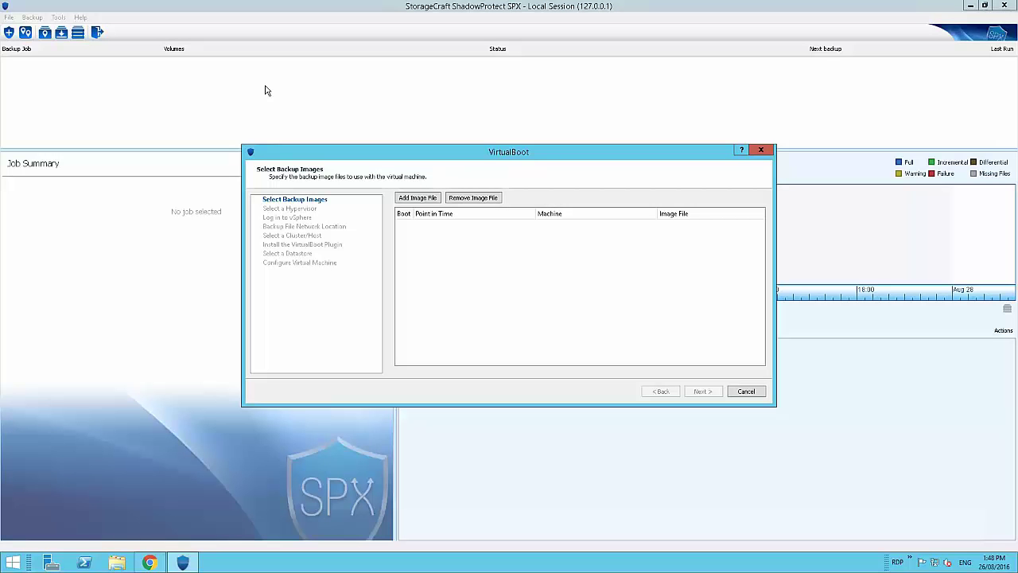
click(434, 198)
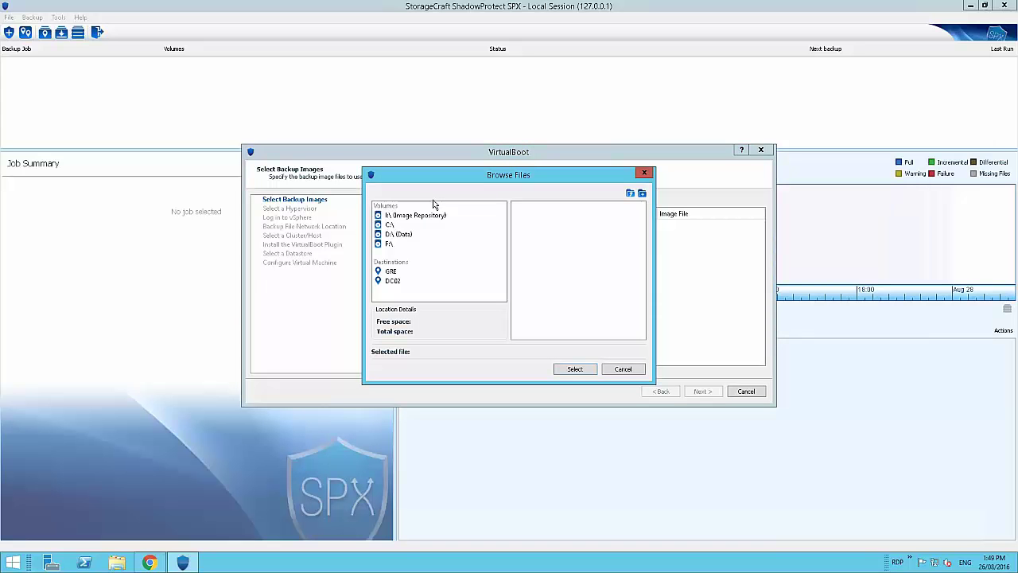
click(398, 281)
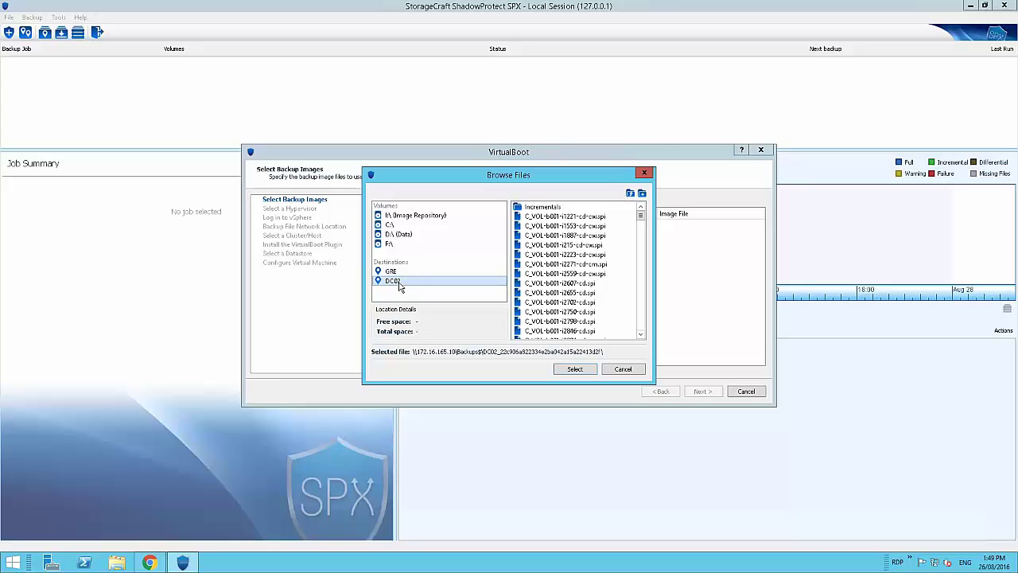
click(565, 303)
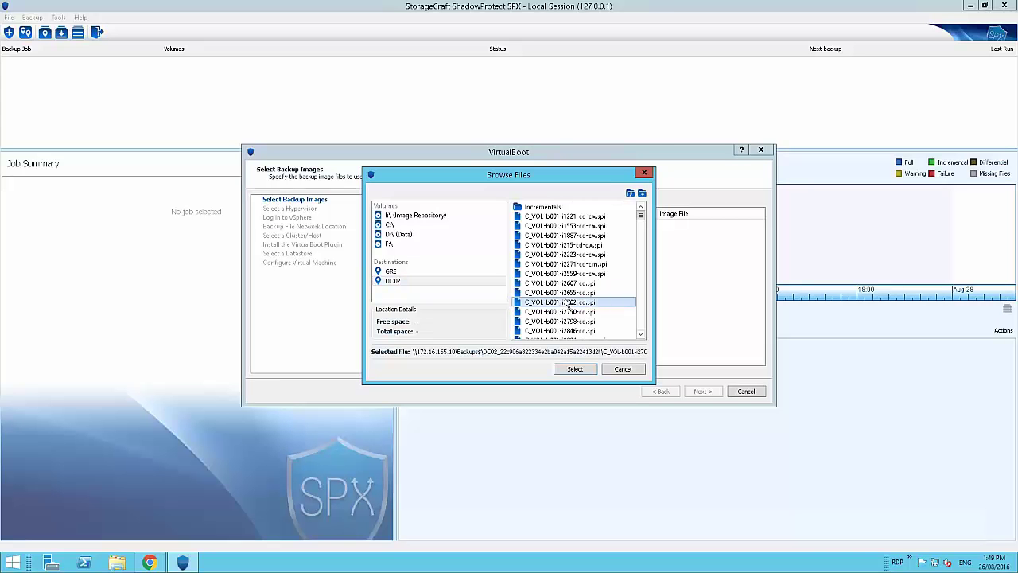
click(574, 369)
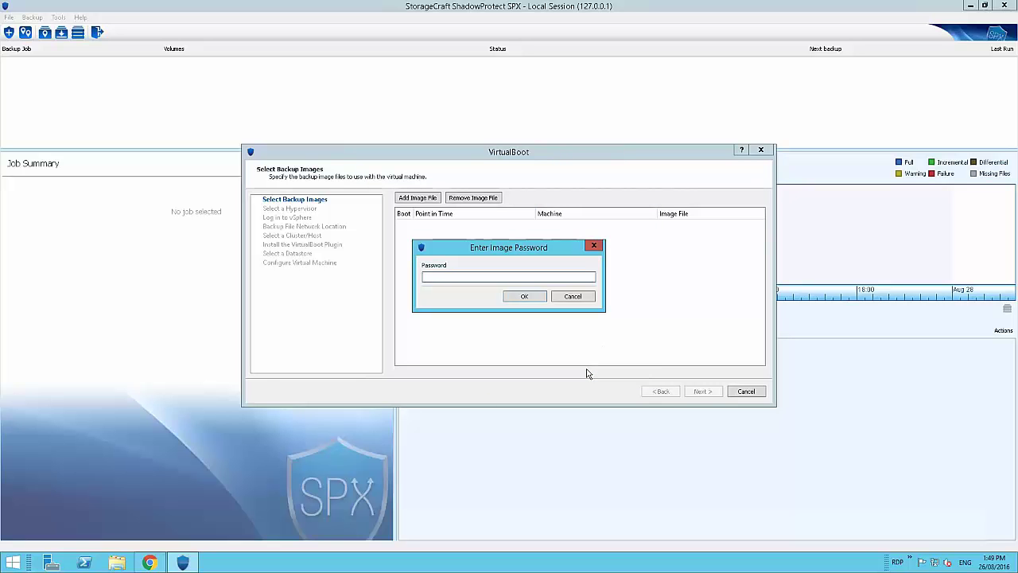
text(••••••••••)
key(Return)
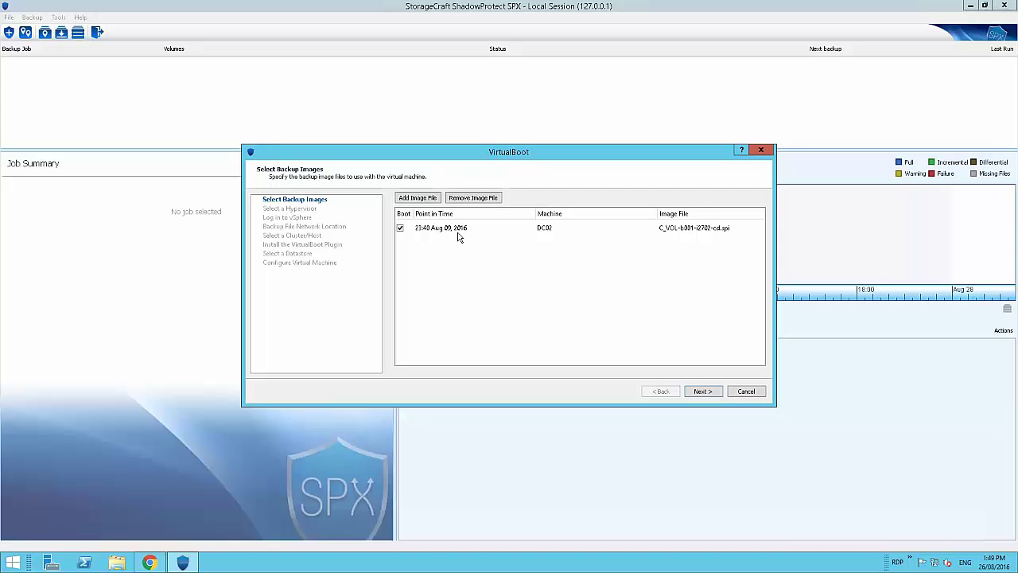
click(702, 391)
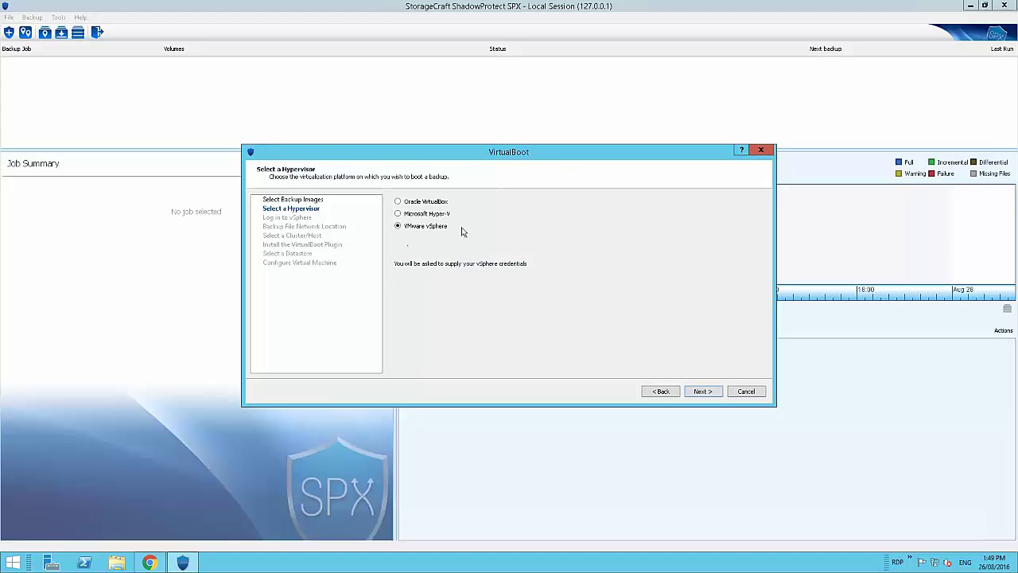
Step: Accept VMware vSphere as the hypervisor and log in with the vSphere username and password, with SSL/TLS certificate verification turned off
click(701, 391)
click(520, 214)
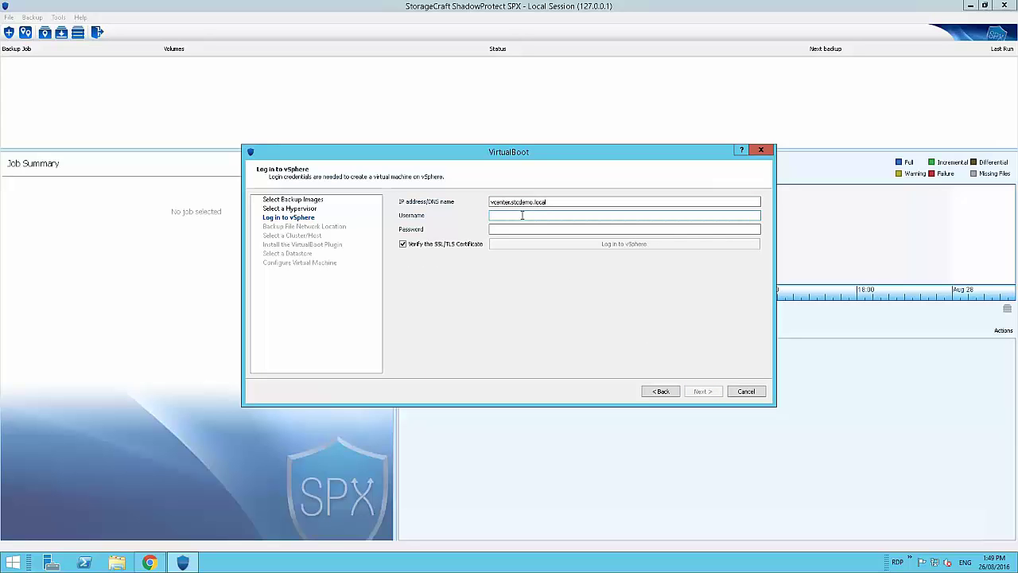
text(stcdemo)
text(\kar)
key(Tab)
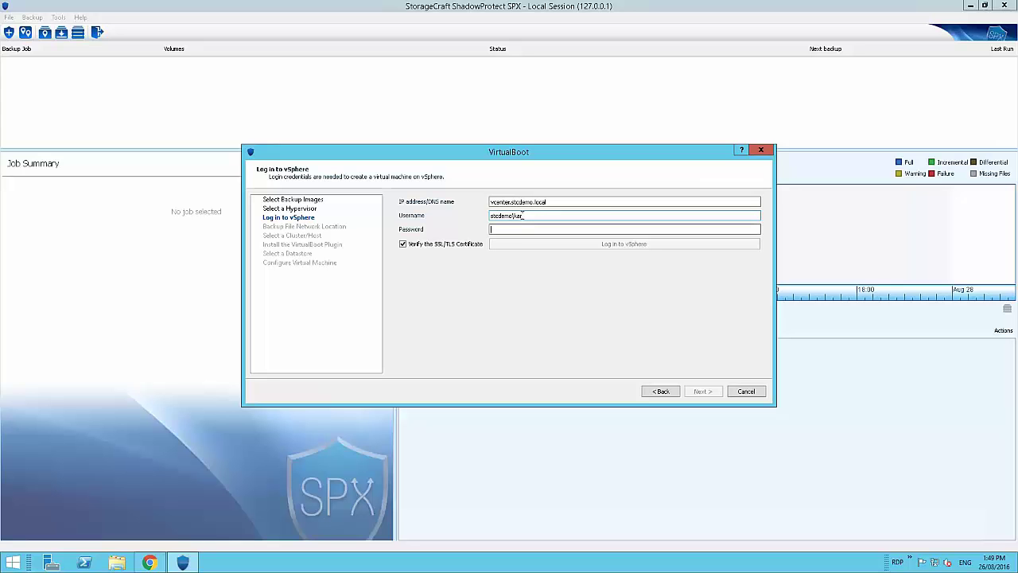
text(•••••••)
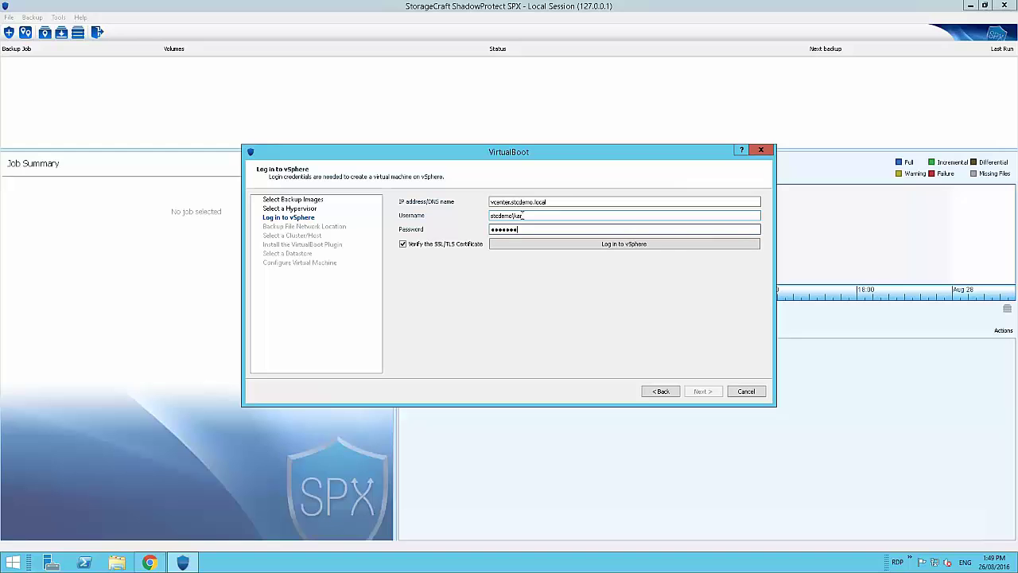
text(•)
click(441, 247)
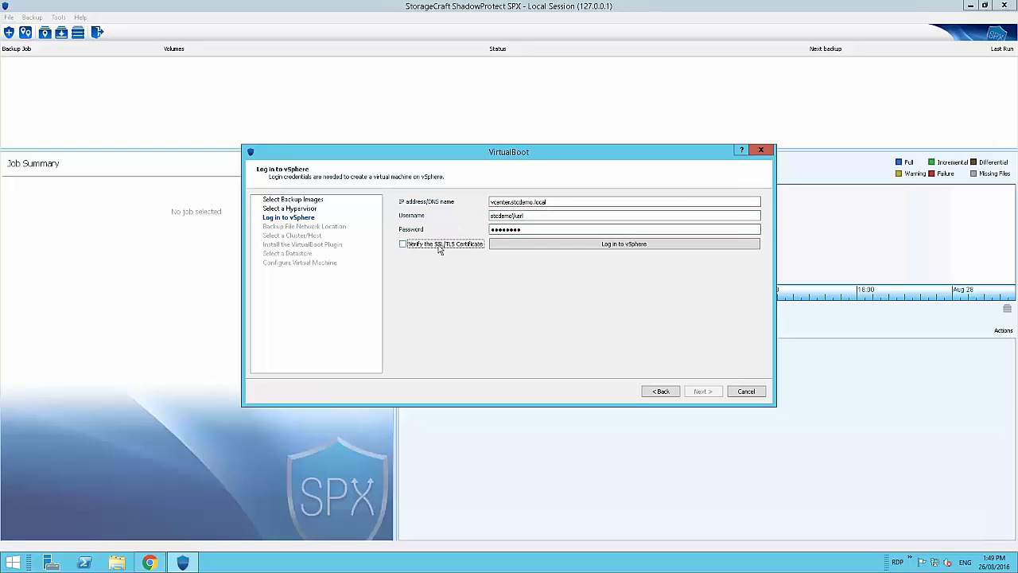
click(629, 245)
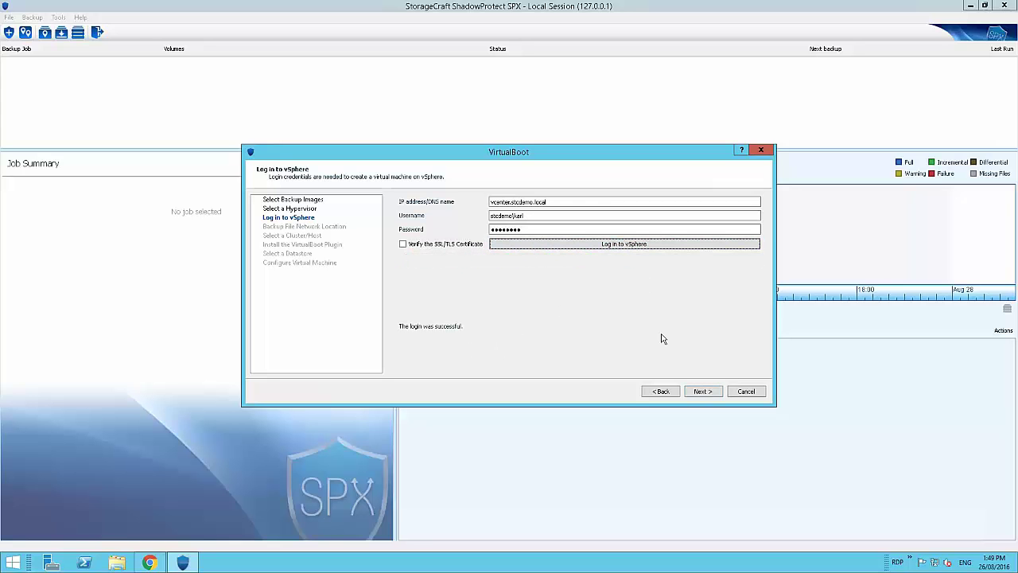
click(704, 391)
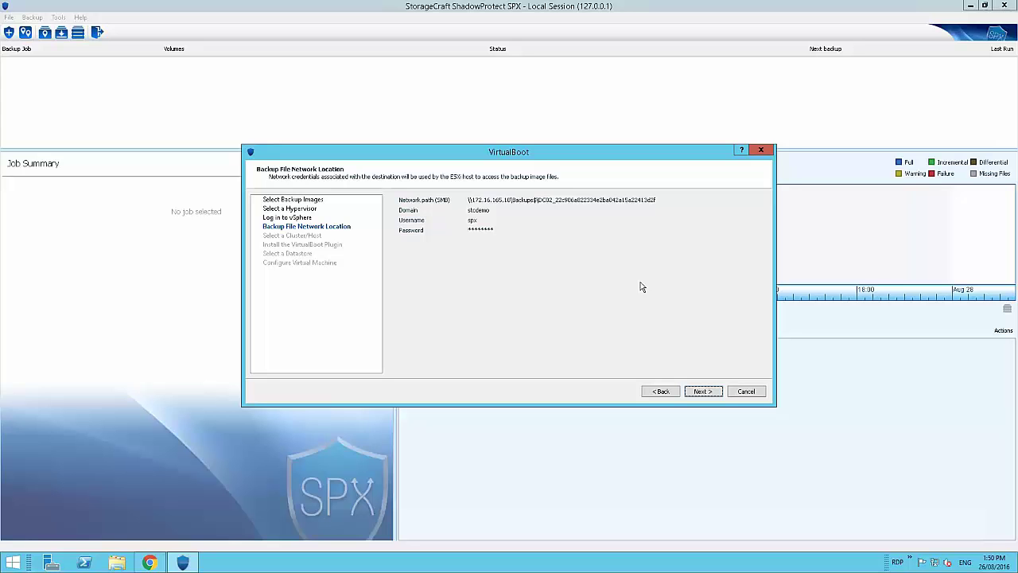
Step: Accept the backup file network location and choose host s-au-demo-esx01.stcdemo.local in Cluster00 of the SYD Datacenter
click(703, 391)
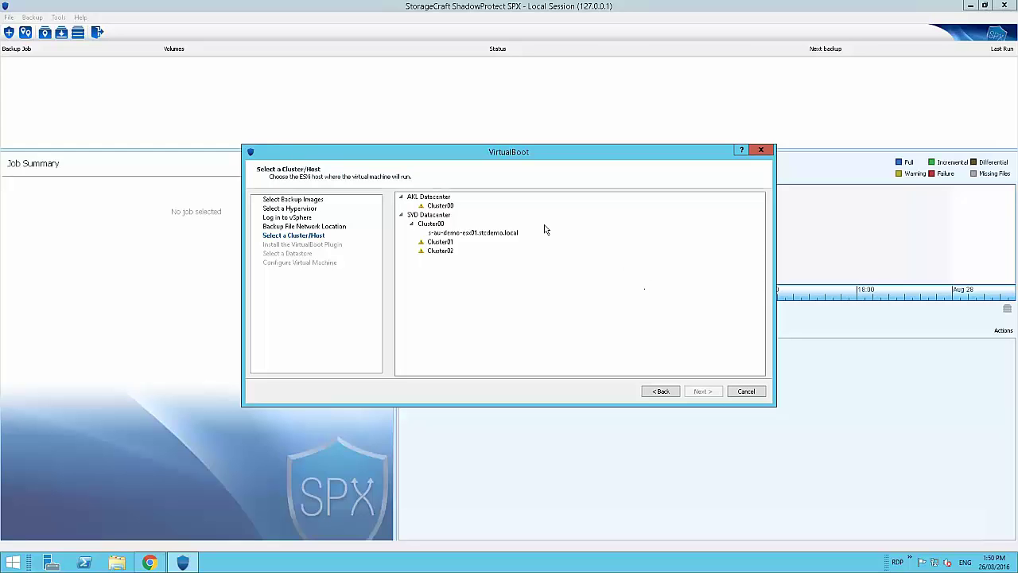
mouse_move(433, 210)
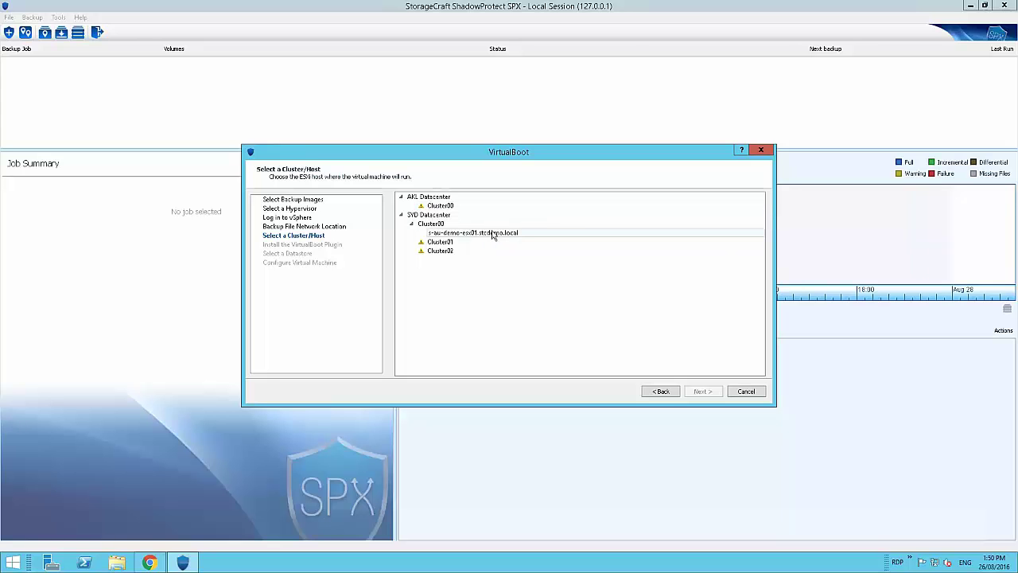
click(493, 233)
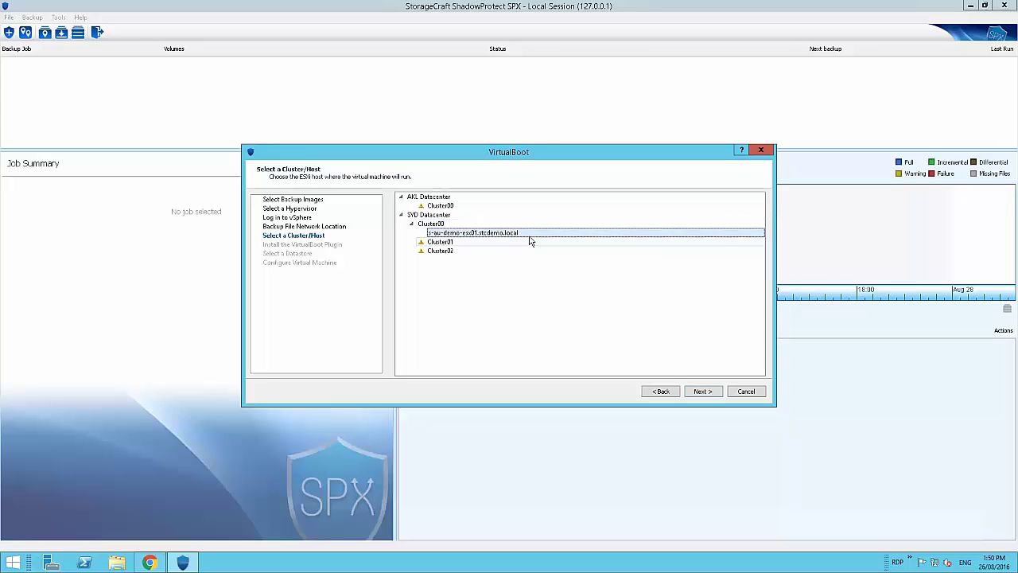
click(712, 392)
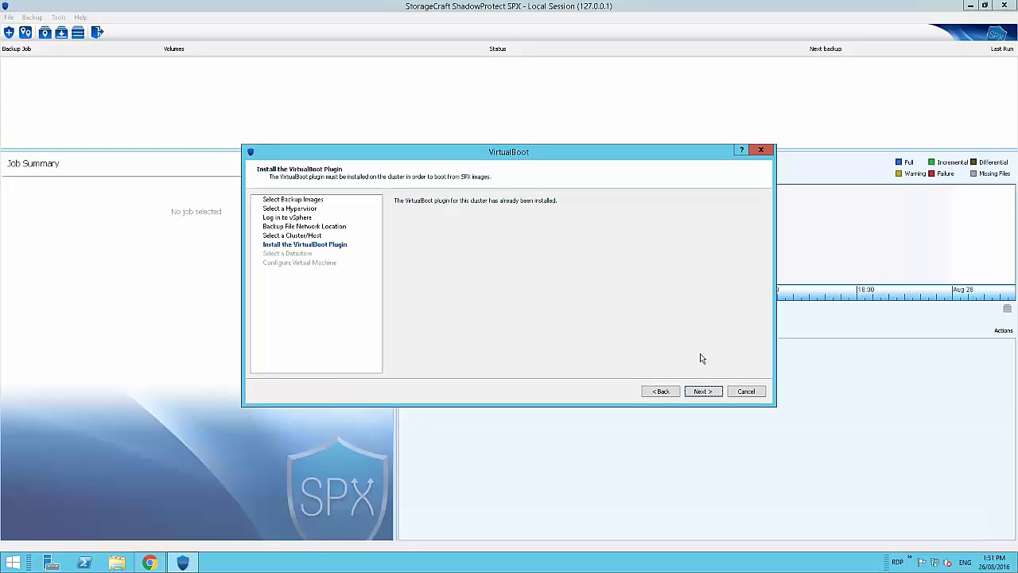
Step: Continue past the plugin installation page and choose AU-Datastore-01 as the virtual machine's datastore
click(703, 390)
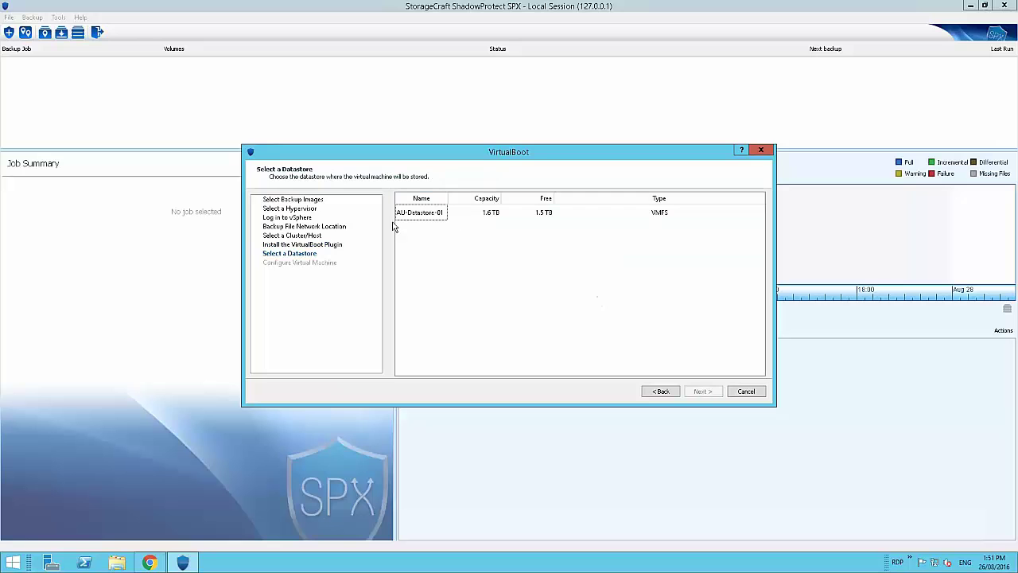
click(434, 213)
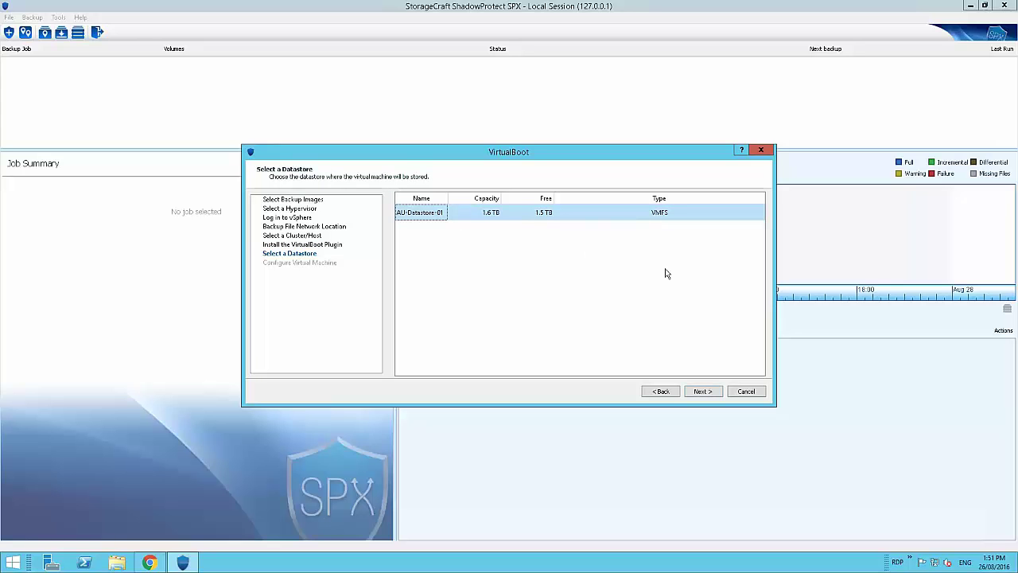
click(703, 392)
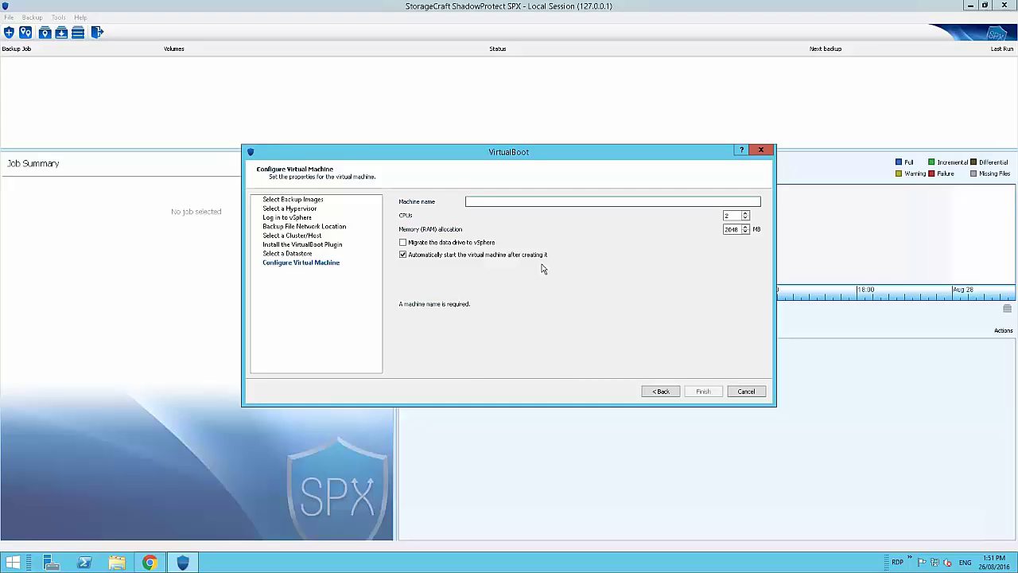
Step: Name the virtual machine youtubedemo1, allocate 4096 MB of memory, and finish the wizard to create it
text(youtubedemo1)
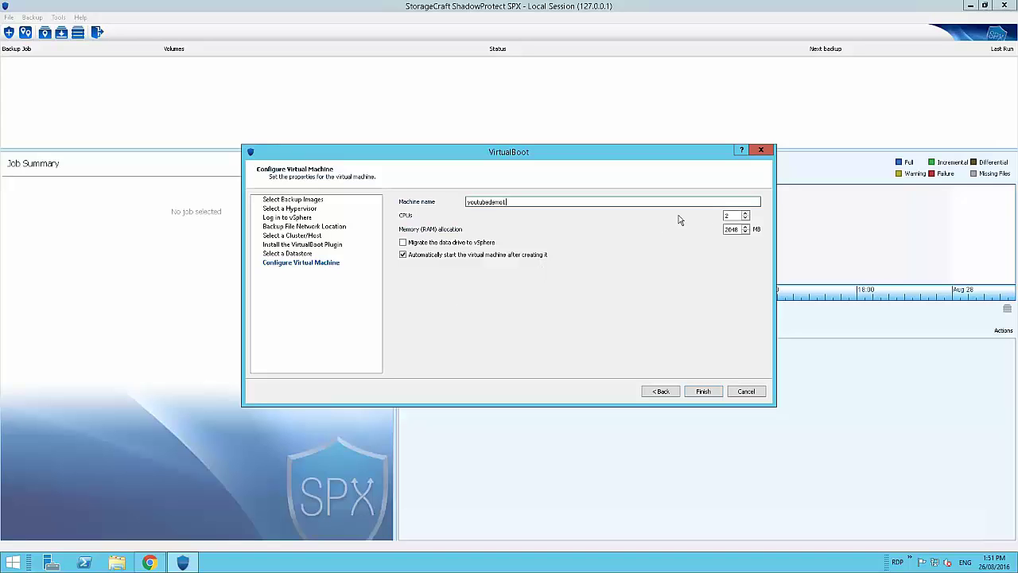
double_click(730, 229)
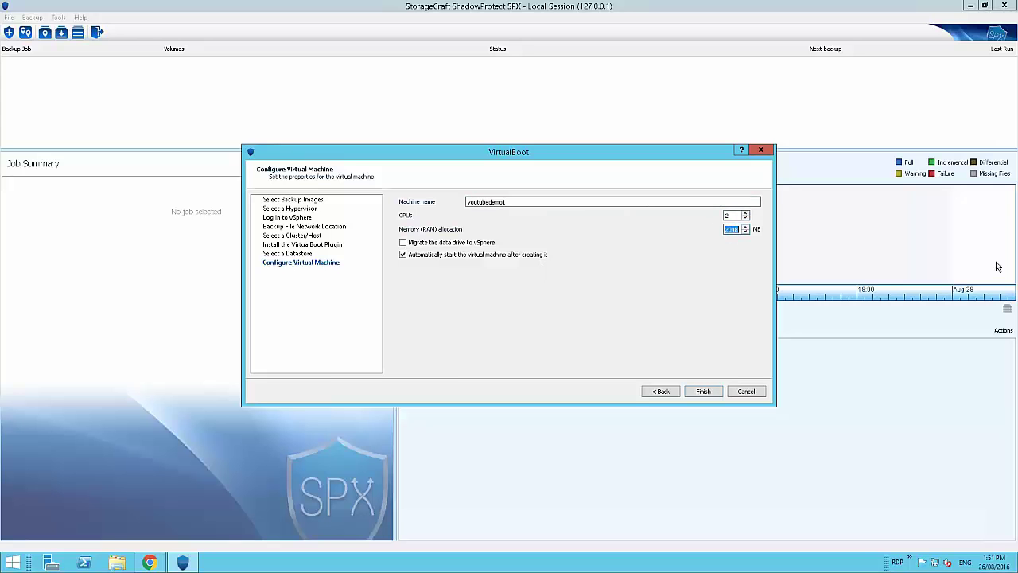
text(4096)
click(704, 391)
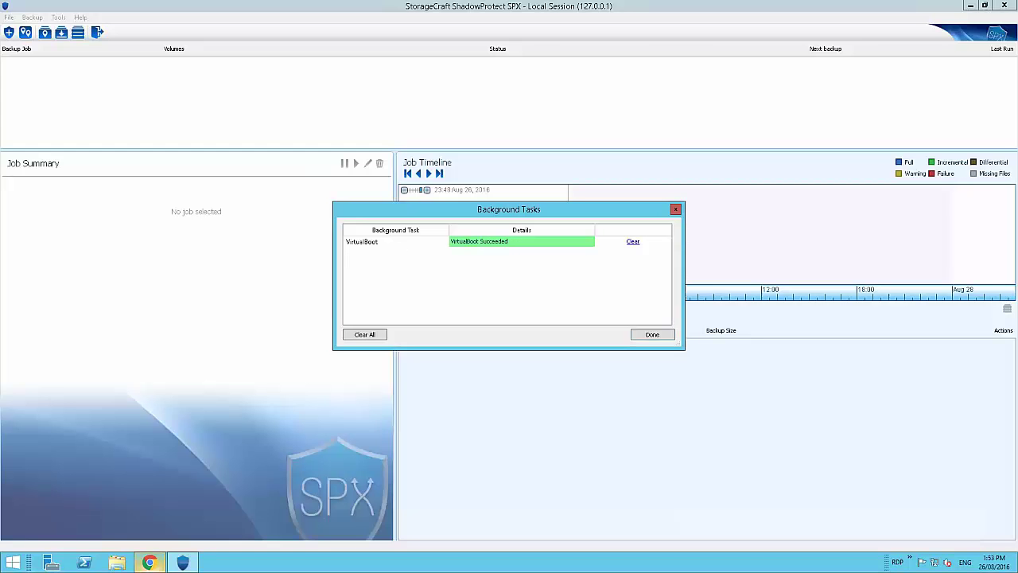
Step: Switch to the vSphere Web Client in Chrome and open the console of the youtubedemo1 virtual machine under Cluster00
click(148, 563)
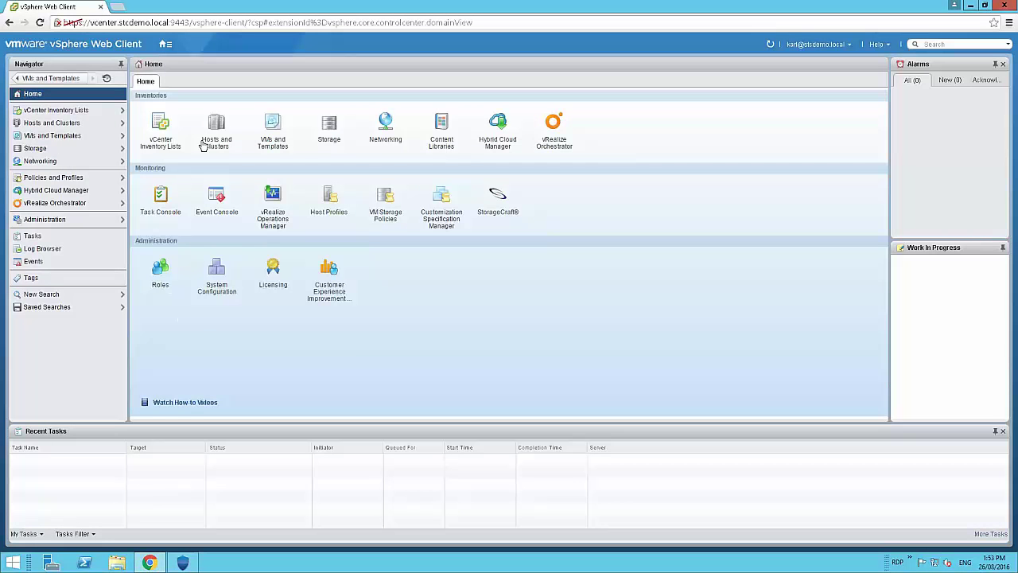
click(221, 124)
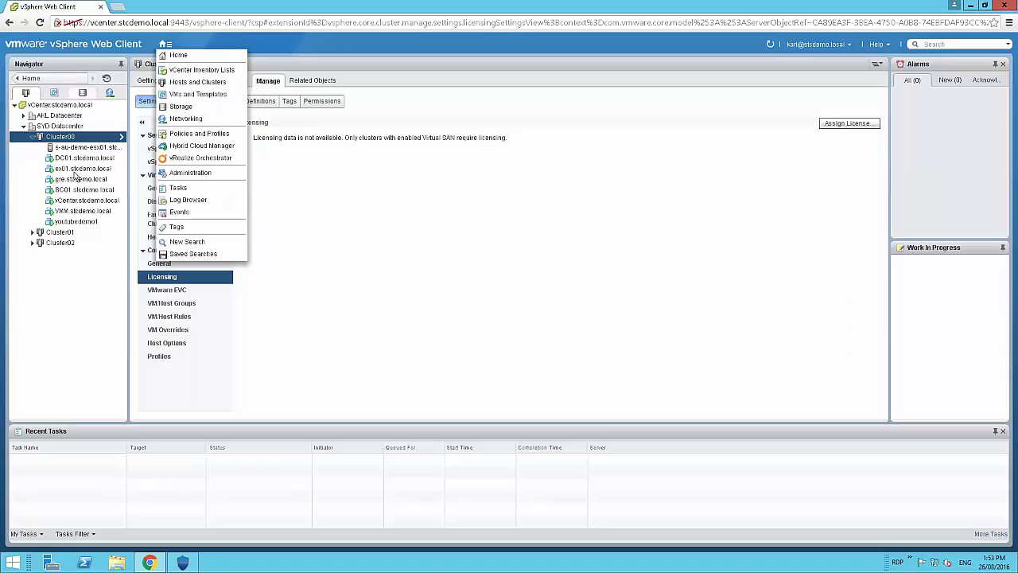
click(78, 221)
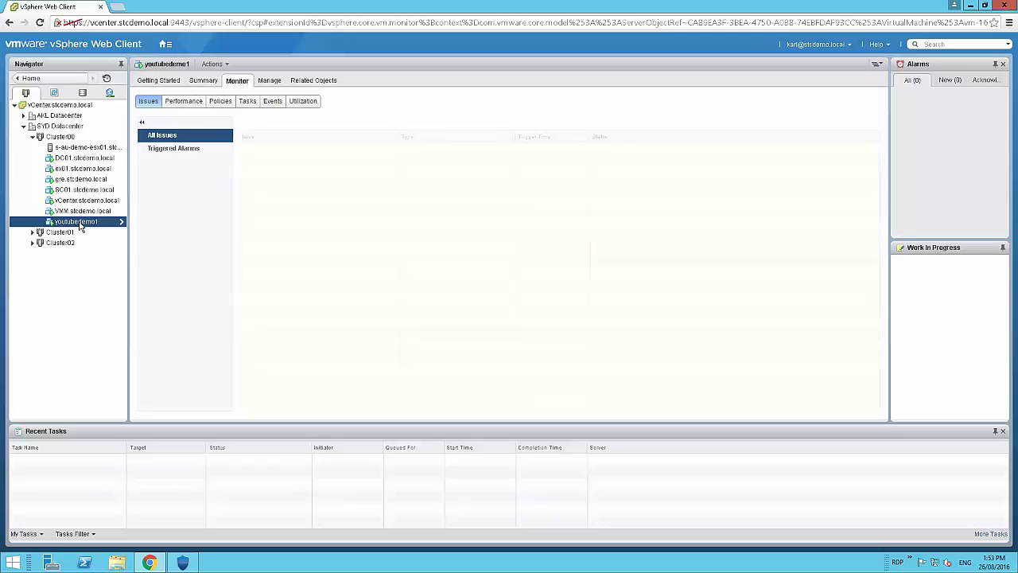
right_click(79, 226)
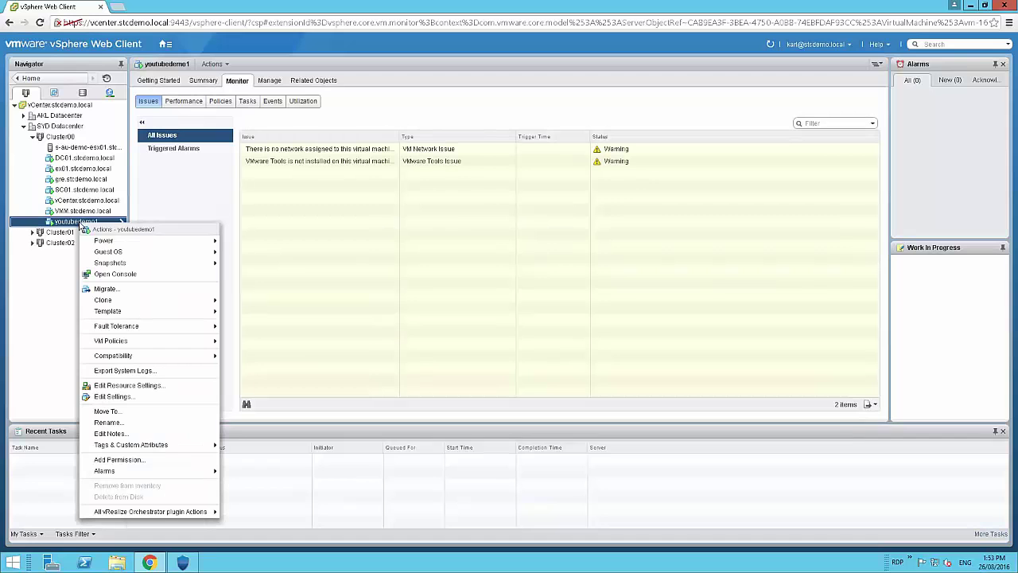
click(132, 274)
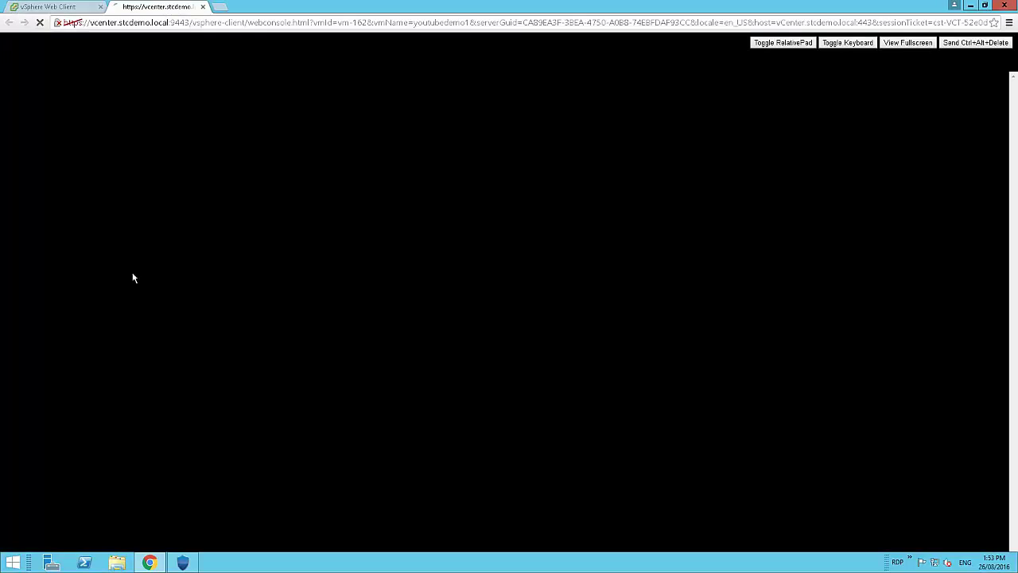